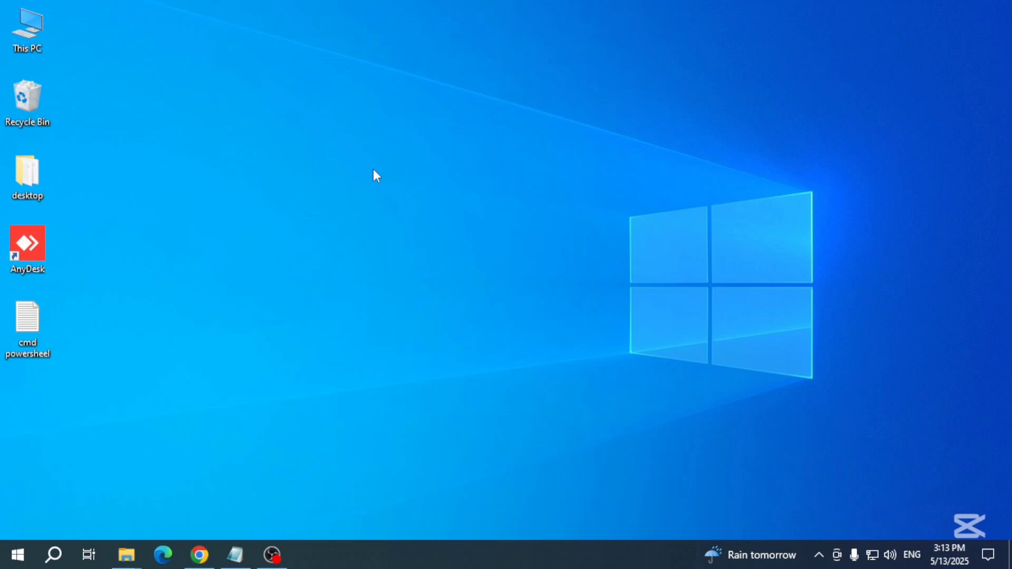
Step: Run services.msc from the Run dialog to open the Services console
key(super+r)
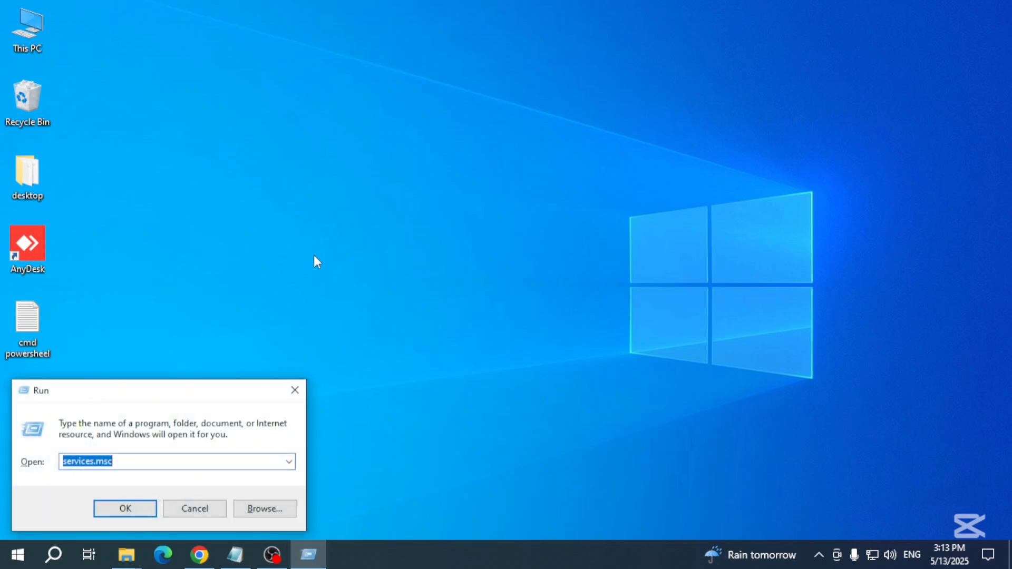
drag(182, 388, 565, 231)
click(539, 305)
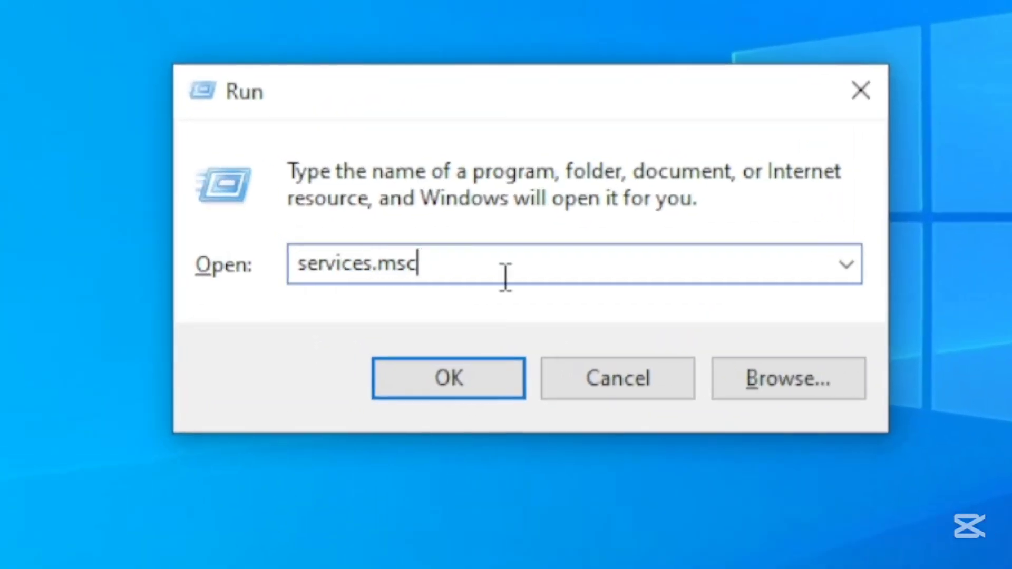
double_click(507, 277)
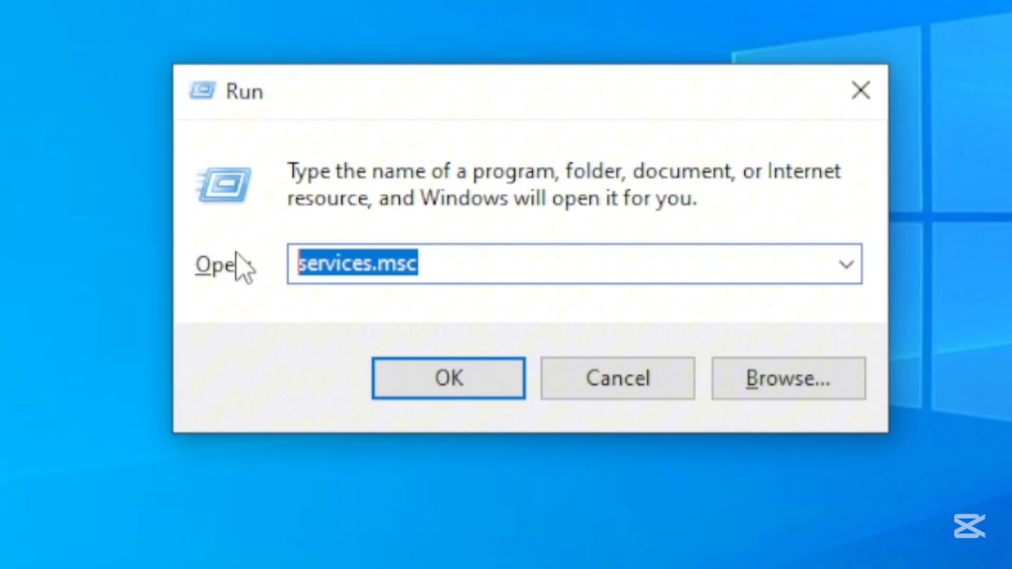
click(367, 265)
double_click(377, 266)
click(487, 261)
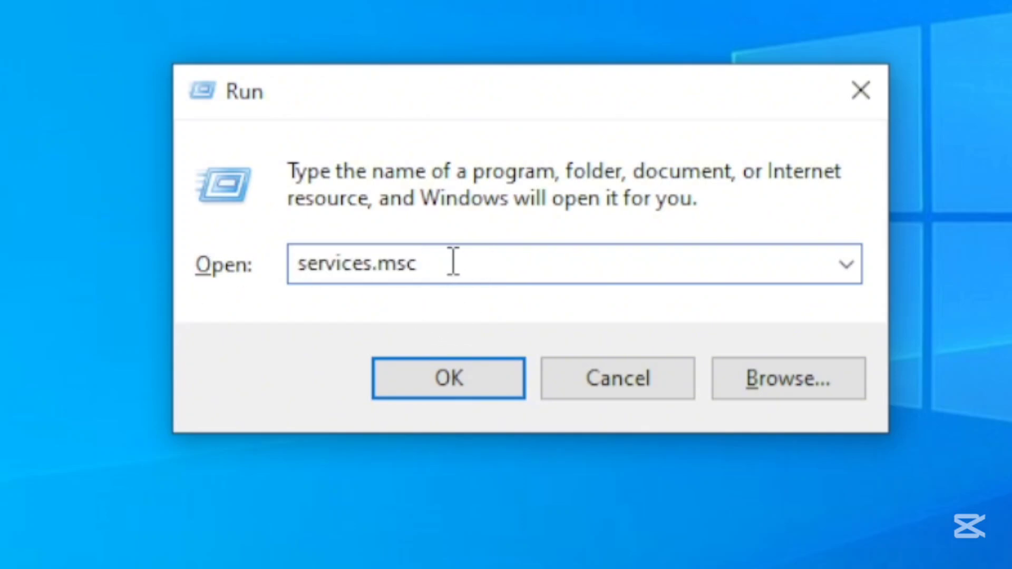
key(ctrl+a)
click(427, 380)
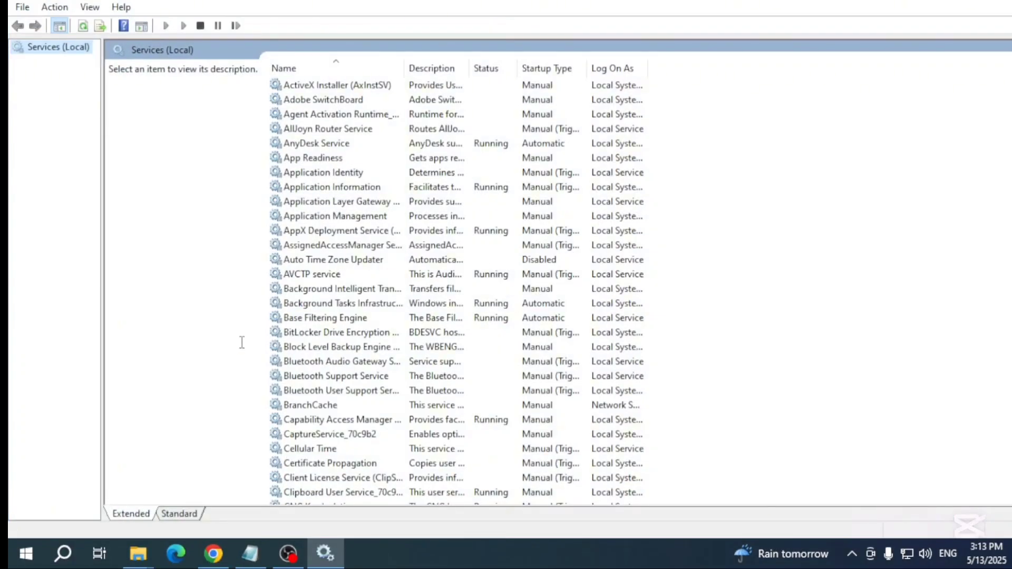
Step: Select Windows Search in the services list and open its Properties
click(333, 347)
scroll(391, 364, down, 4)
scroll(392, 379, down, 5)
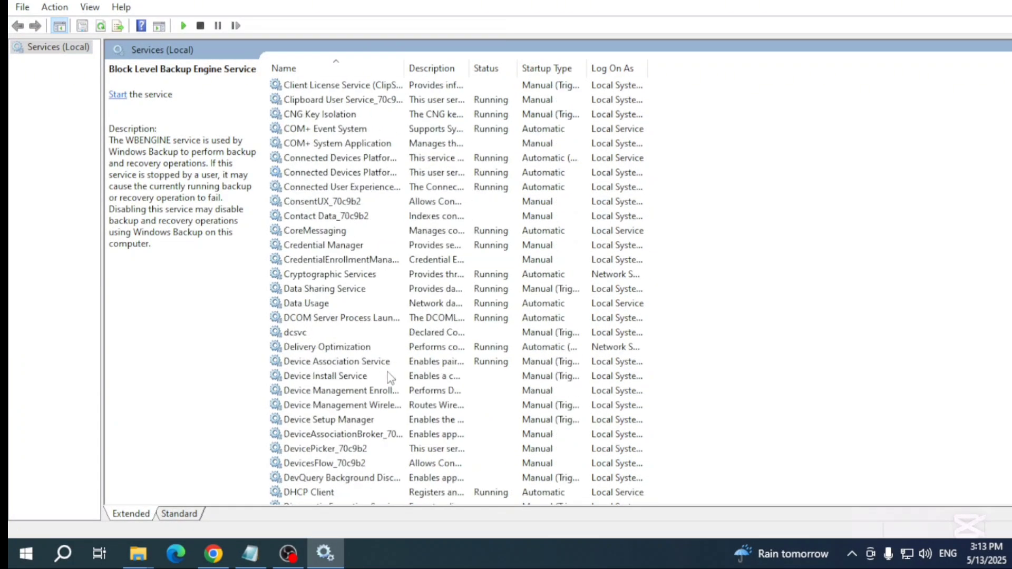
text(we)
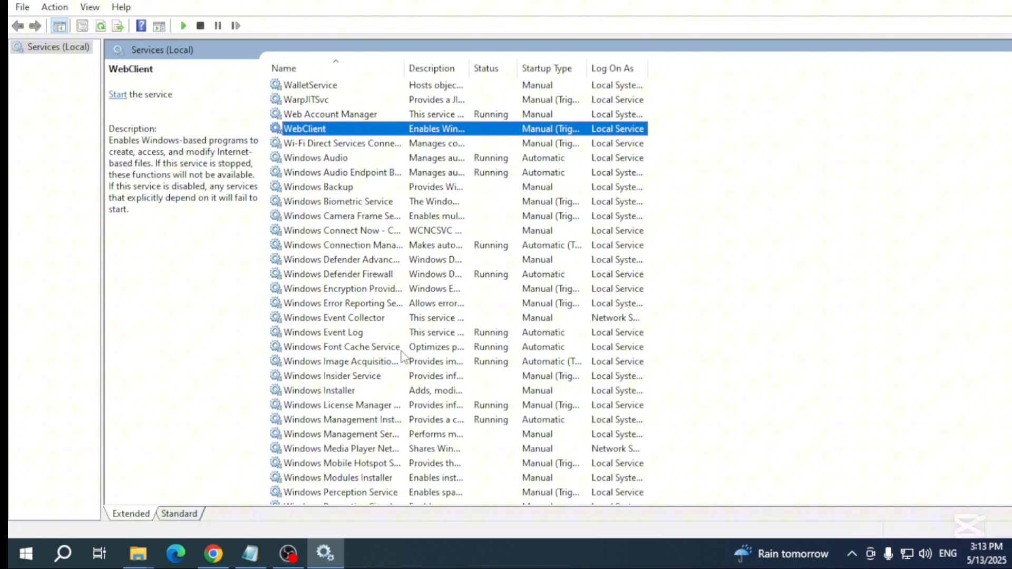
text(pu)
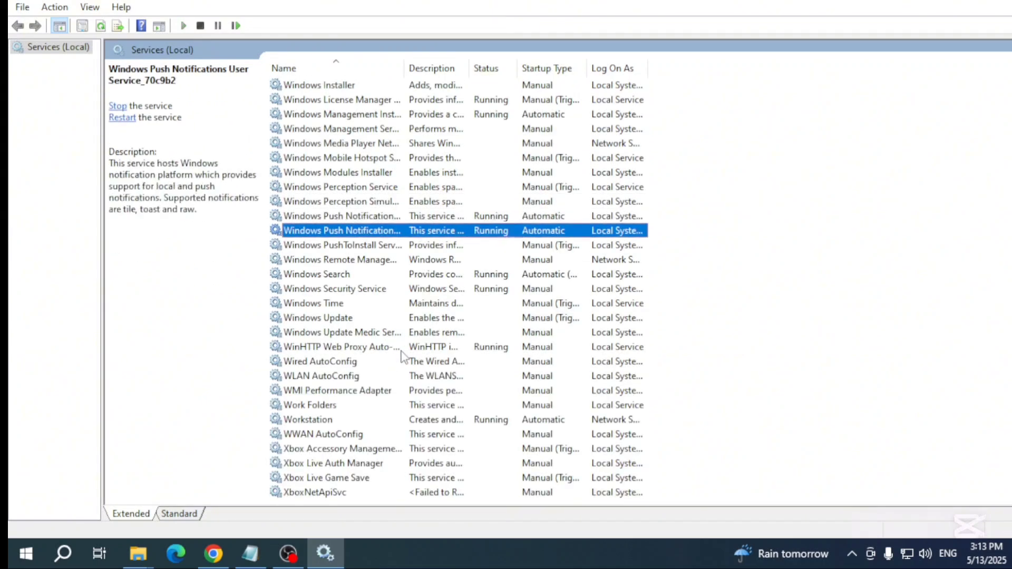
click(325, 277)
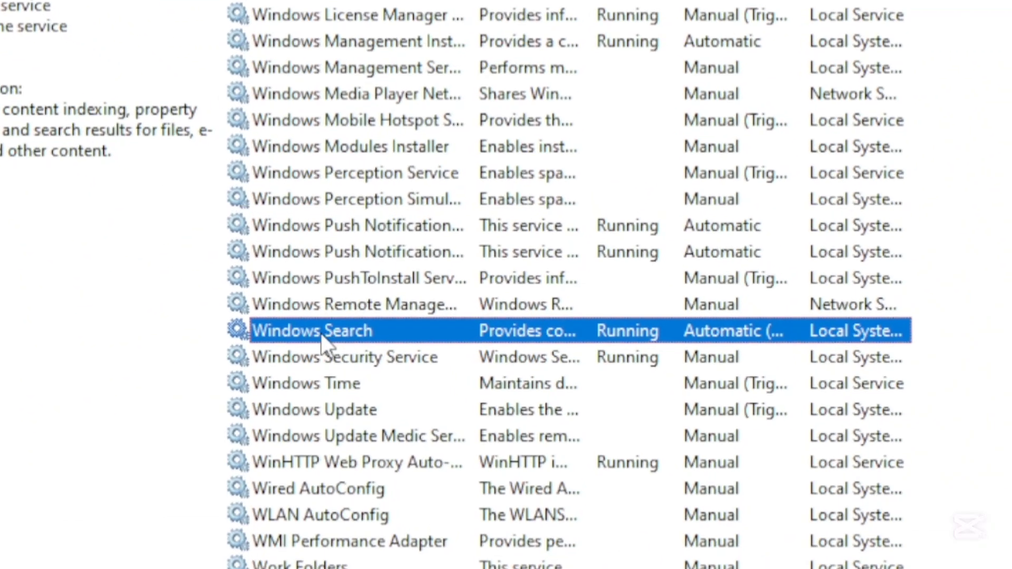
right_click(325, 277)
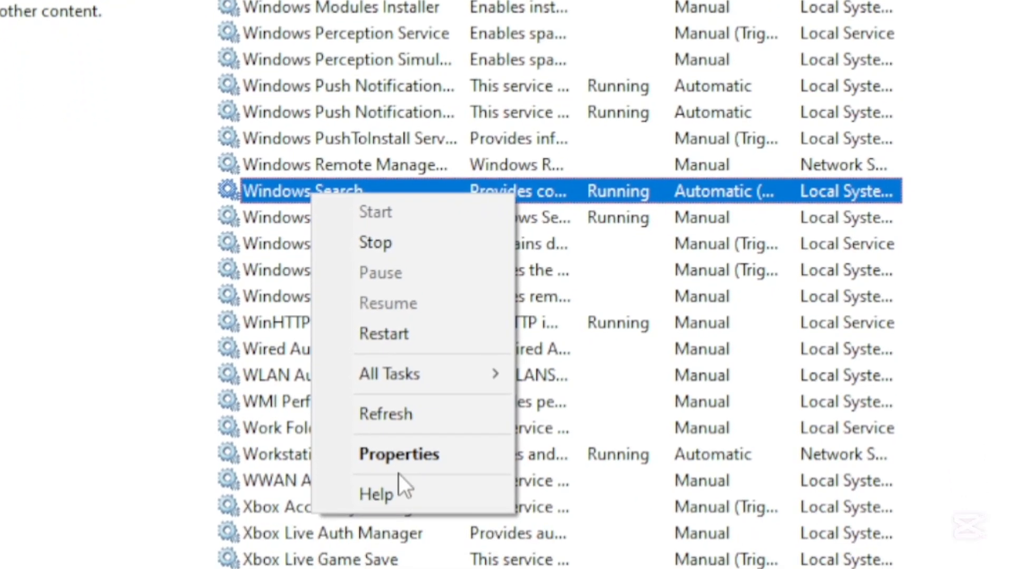
click(406, 554)
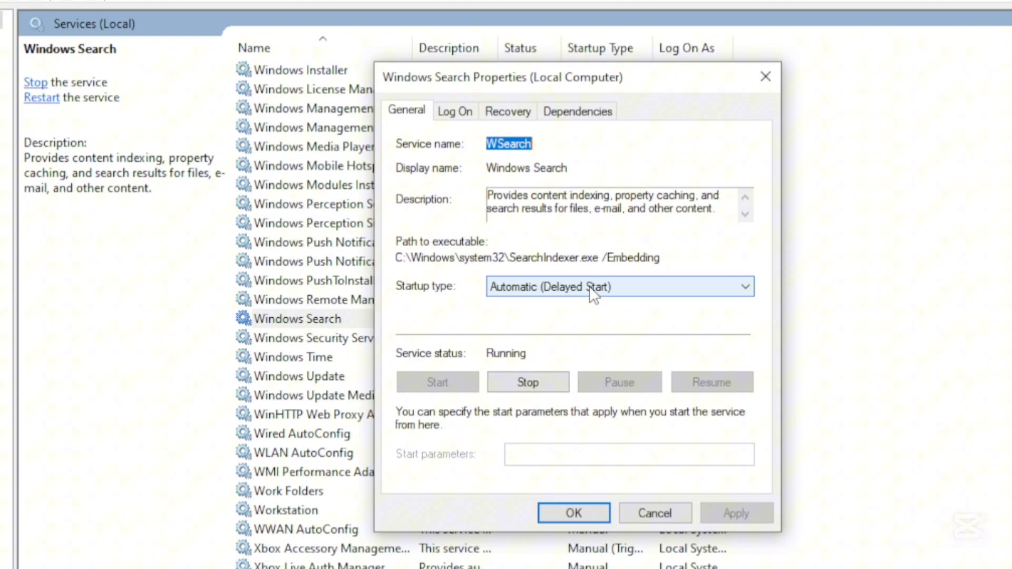
Step: Keep Windows Search on Automatic (Delayed Start), stop and start it, then apply and close
click(575, 288)
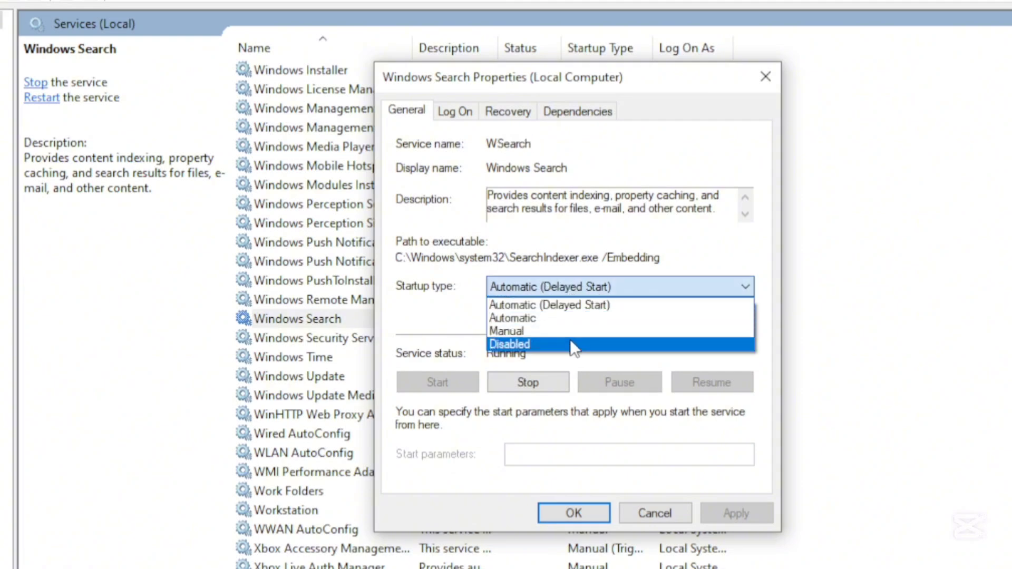
click(548, 306)
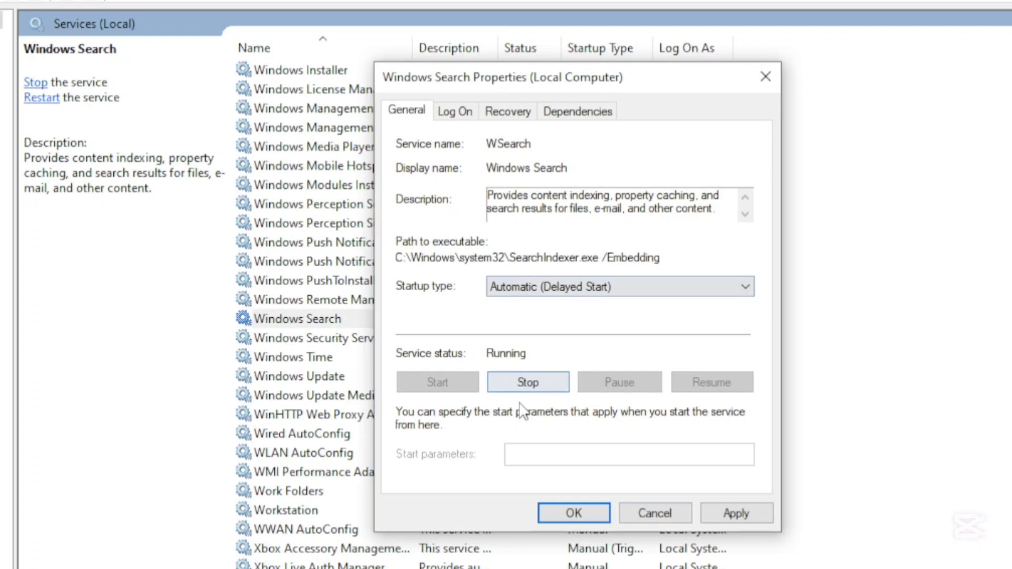
click(526, 387)
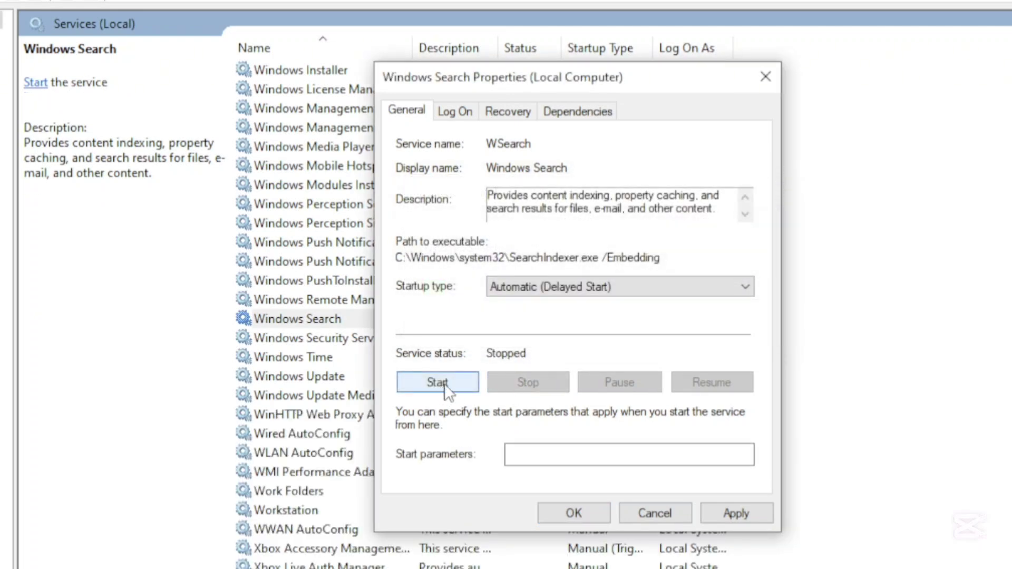
click(438, 383)
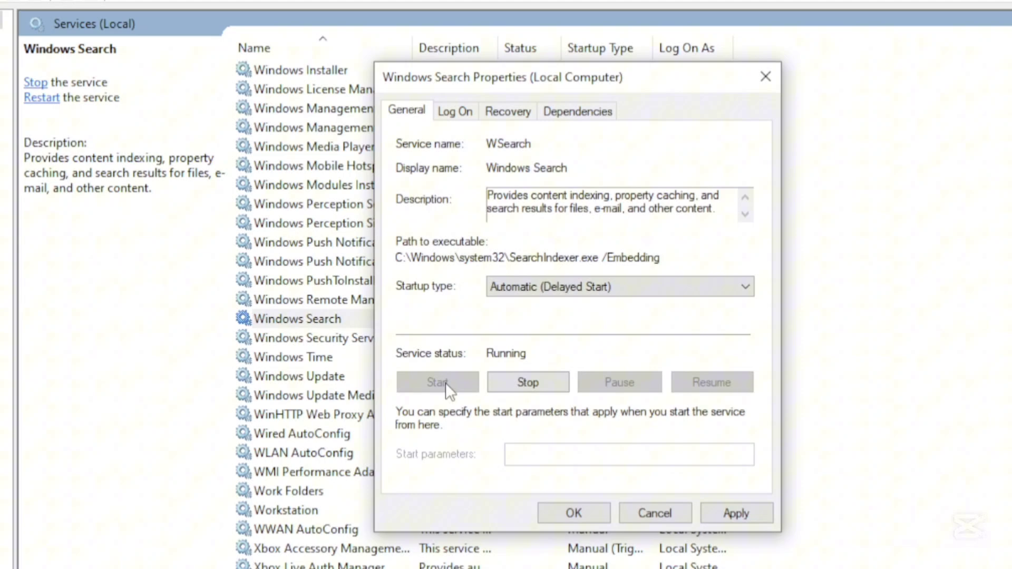
click(727, 508)
click(573, 514)
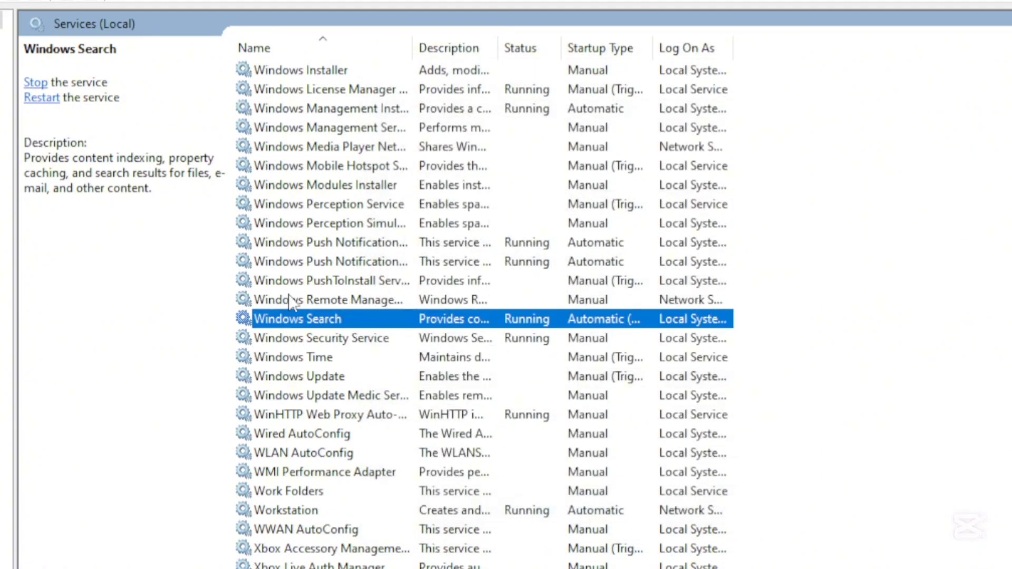
Step: Restart Windows Search using the Restart link in the left details pane
click(40, 98)
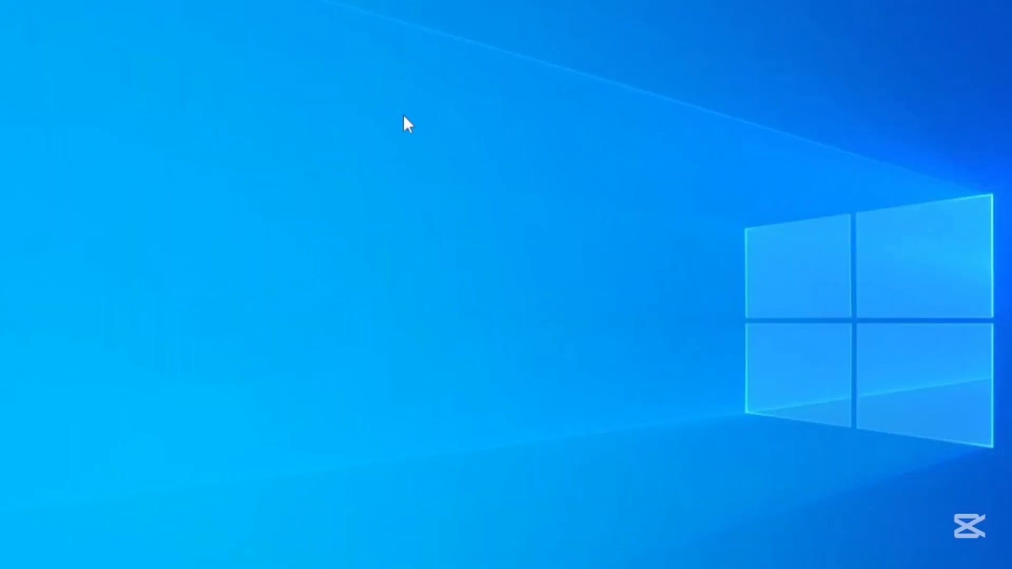
Step: Refresh the desktop three times from its shortcut menu
right_click(403, 115)
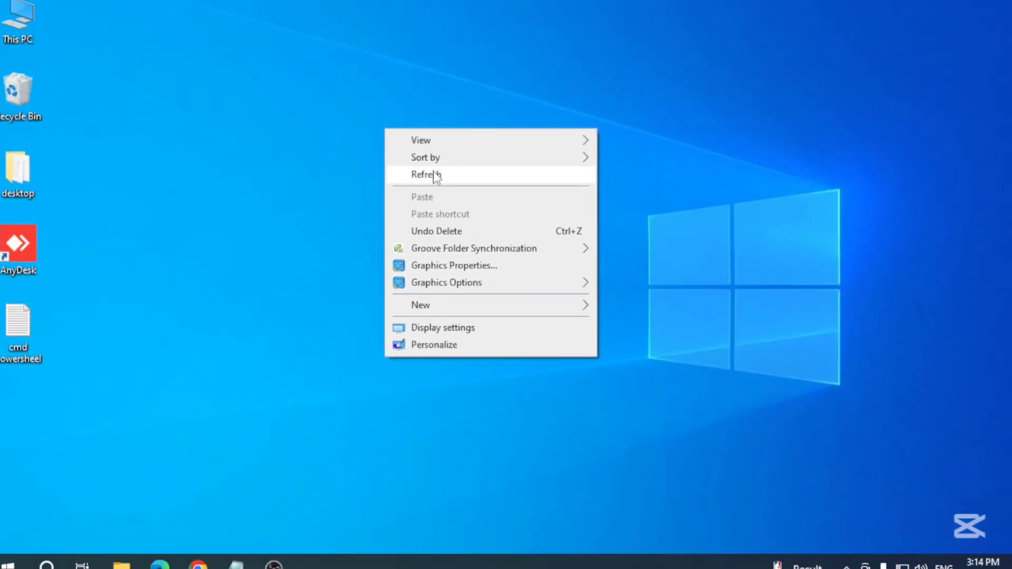
click(434, 176)
right_click(368, 89)
click(396, 133)
right_click(356, 36)
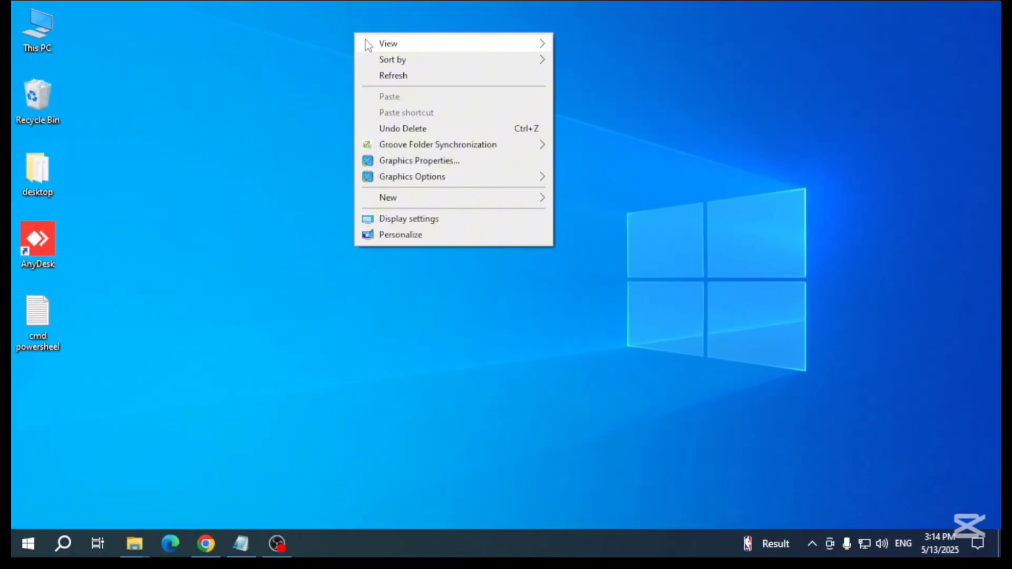
click(394, 75)
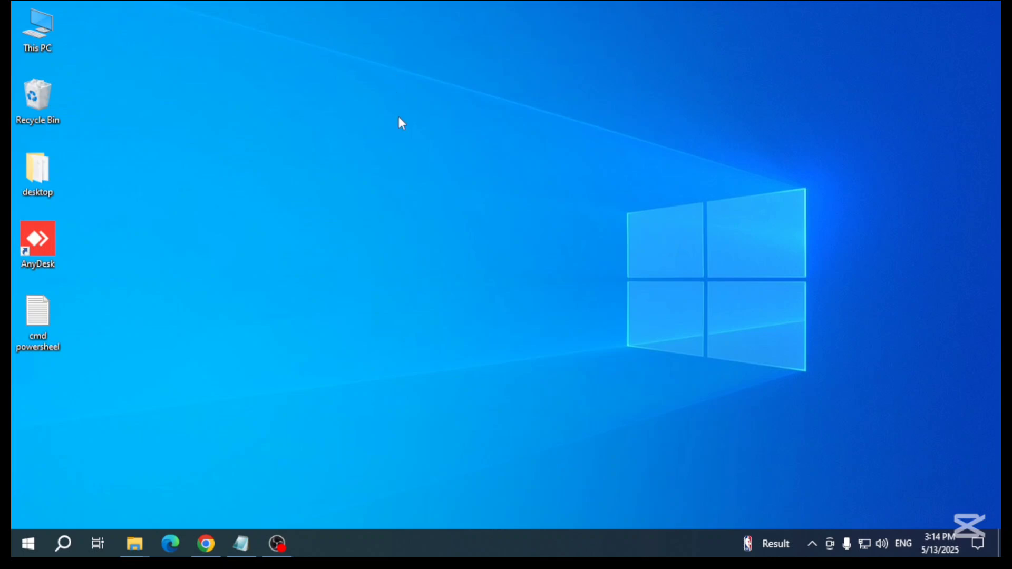
Step: Run the control command from the centred Run dialog to open Control Panel
key(super+r)
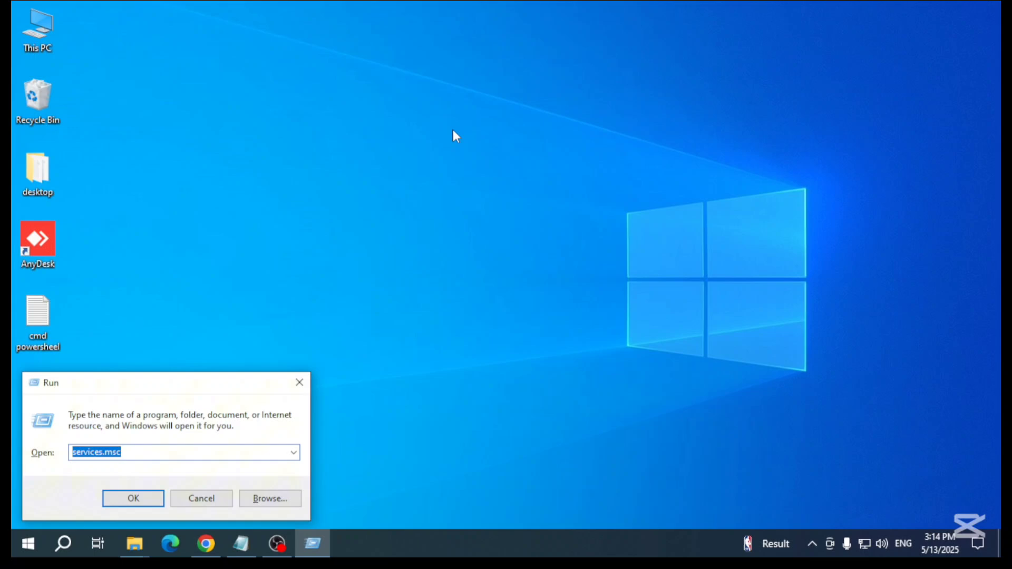
drag(148, 391, 491, 266)
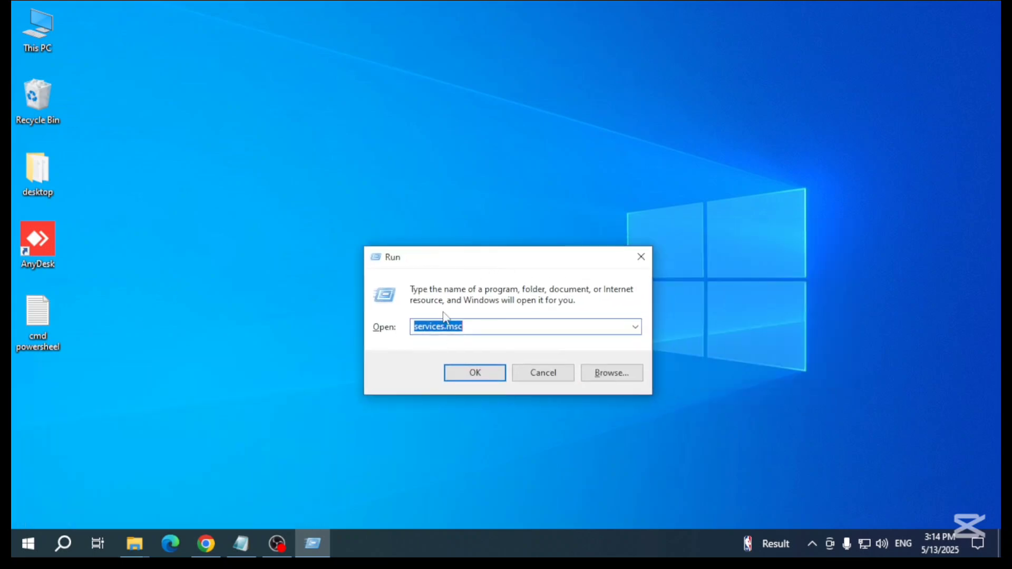
text(con)
text(trol)
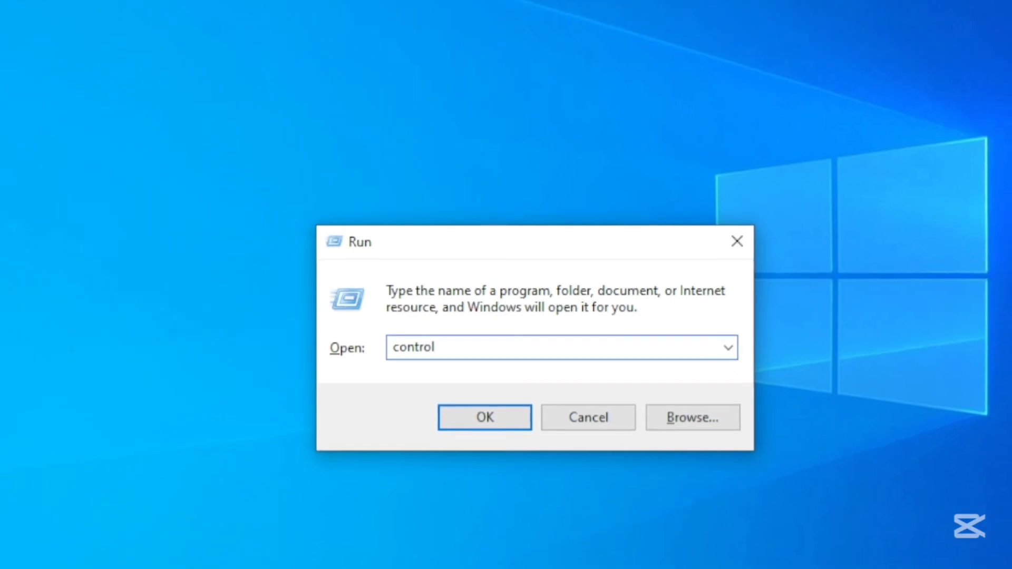
key(Return)
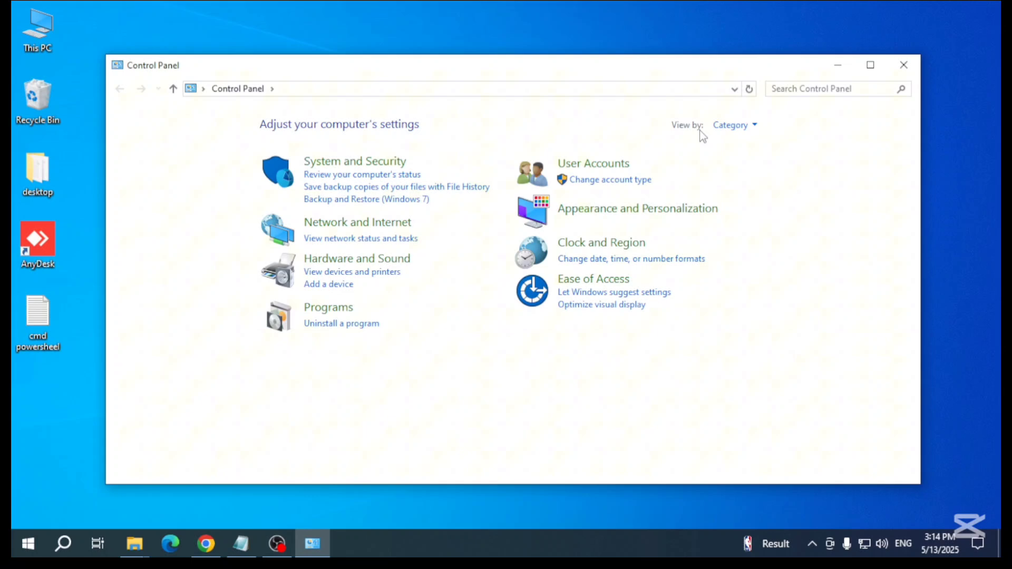
Step: Switch Control Panel to small icons and open Indexing Options
click(737, 125)
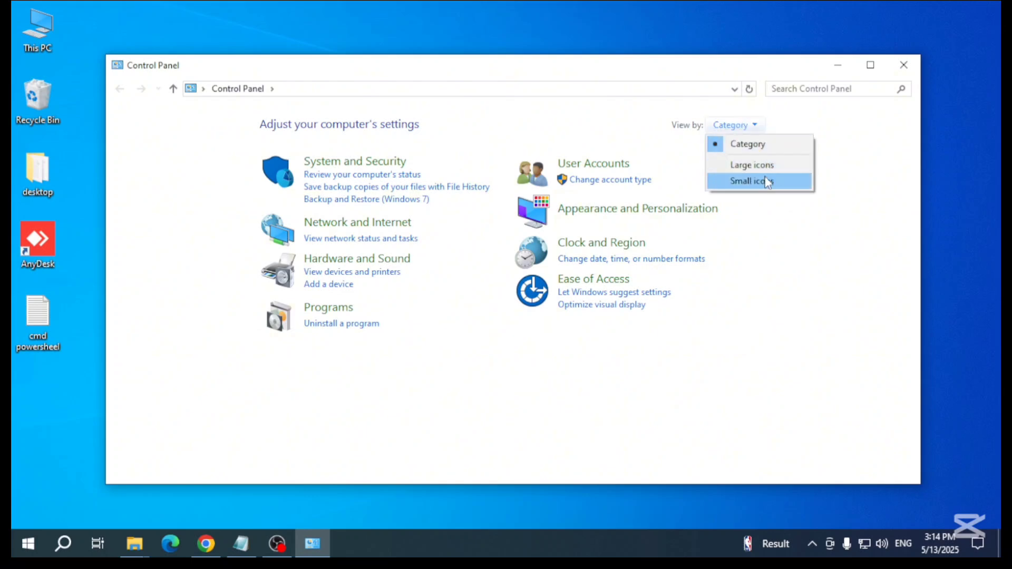
click(752, 182)
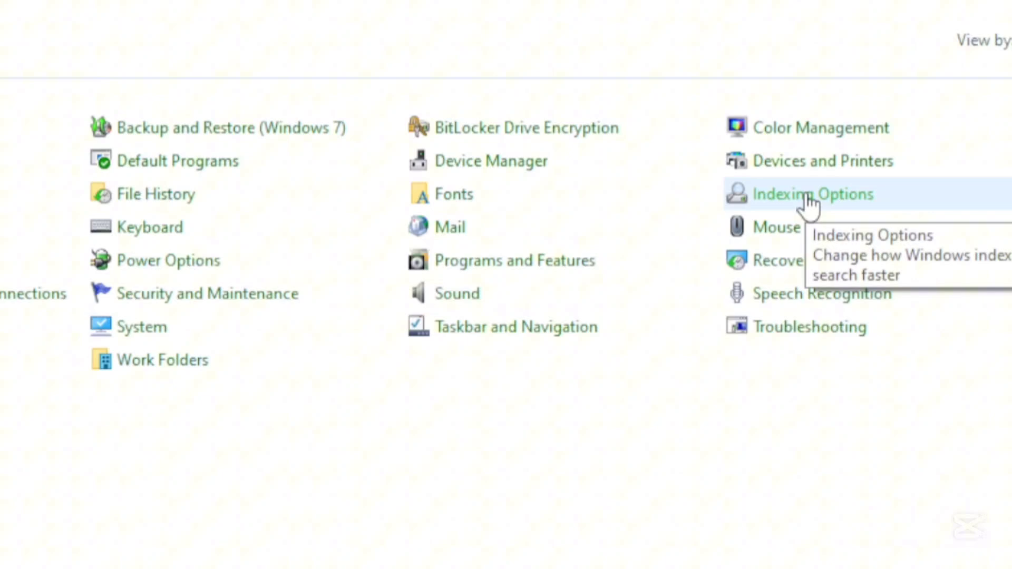
click(809, 204)
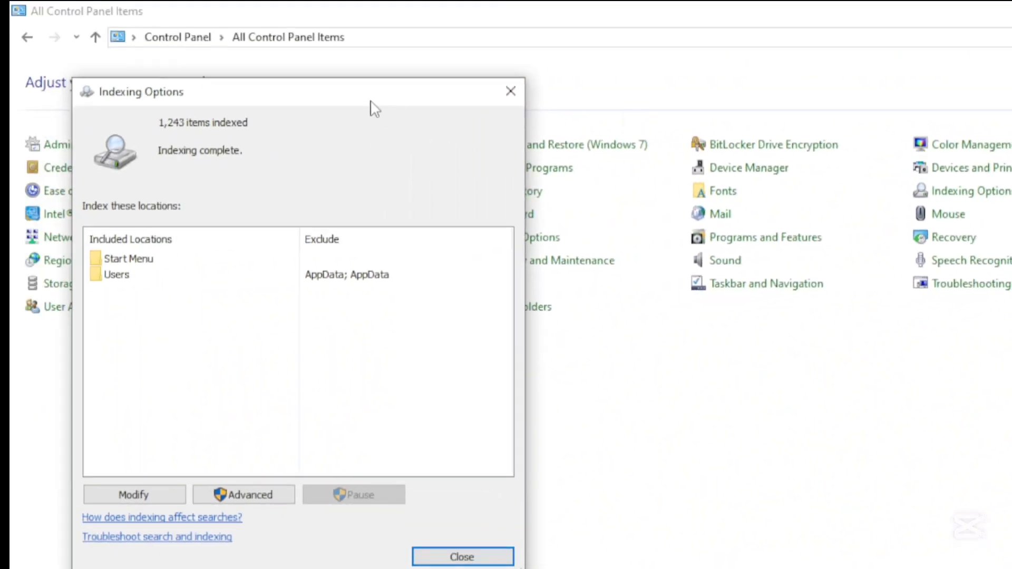
drag(375, 95, 594, 45)
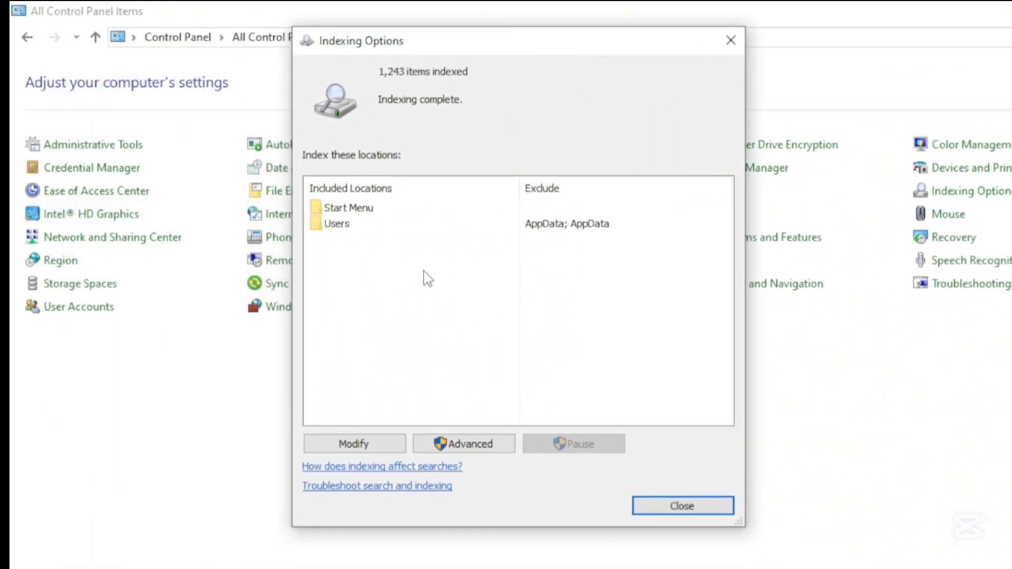
Step: Rebuild the search index from the advanced settings and close Indexing Options
click(467, 447)
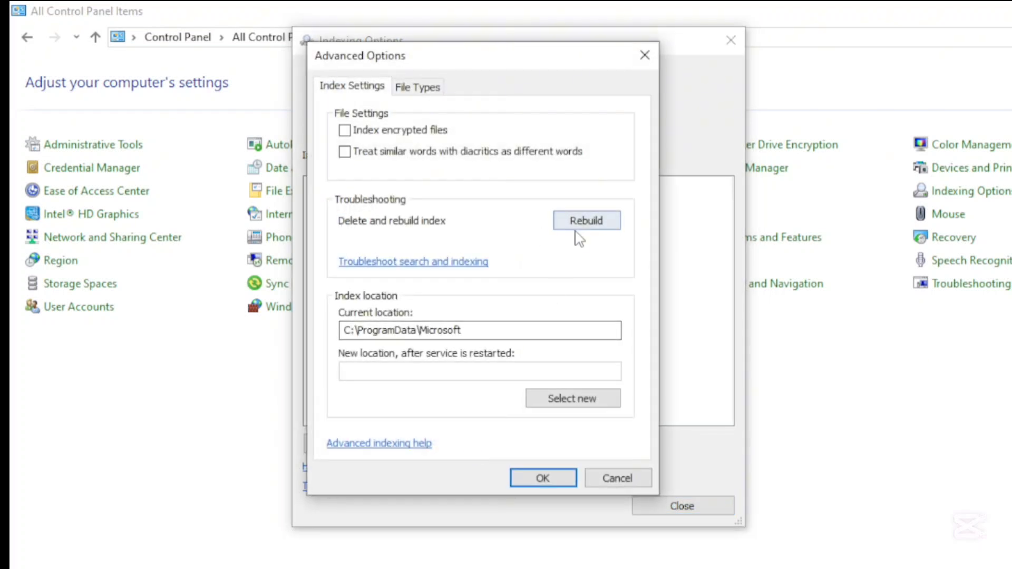
click(591, 224)
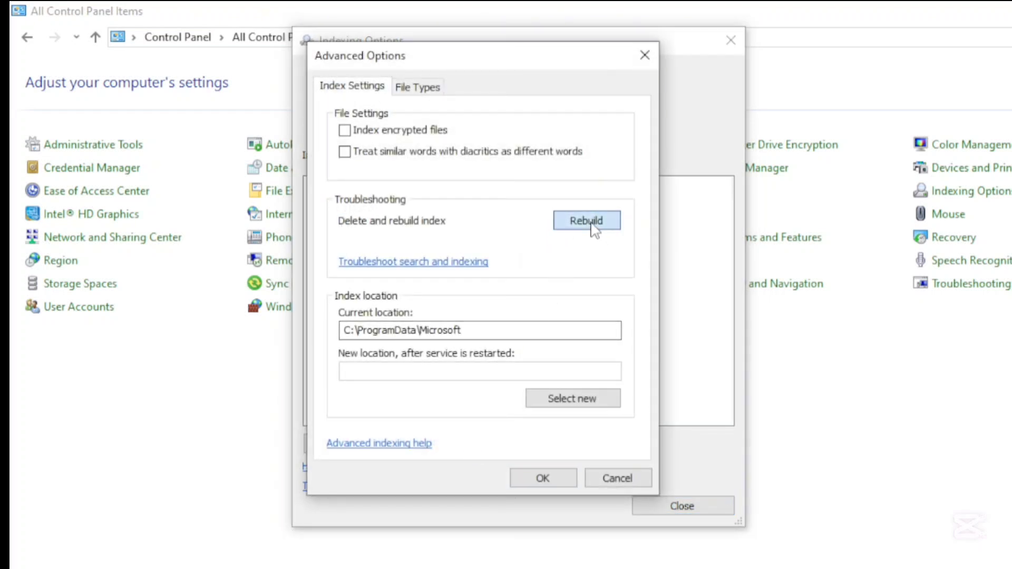
click(702, 417)
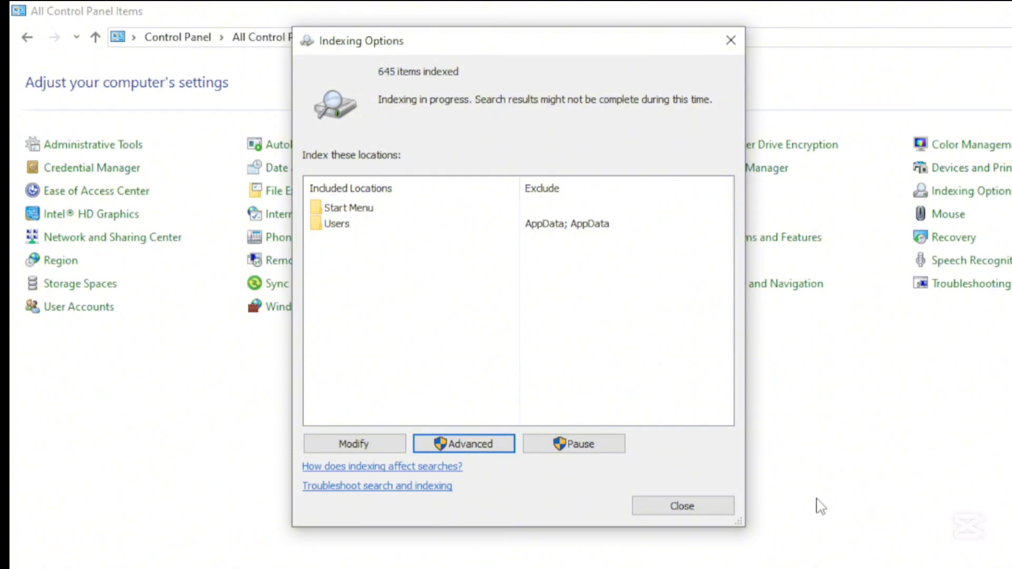
click(681, 506)
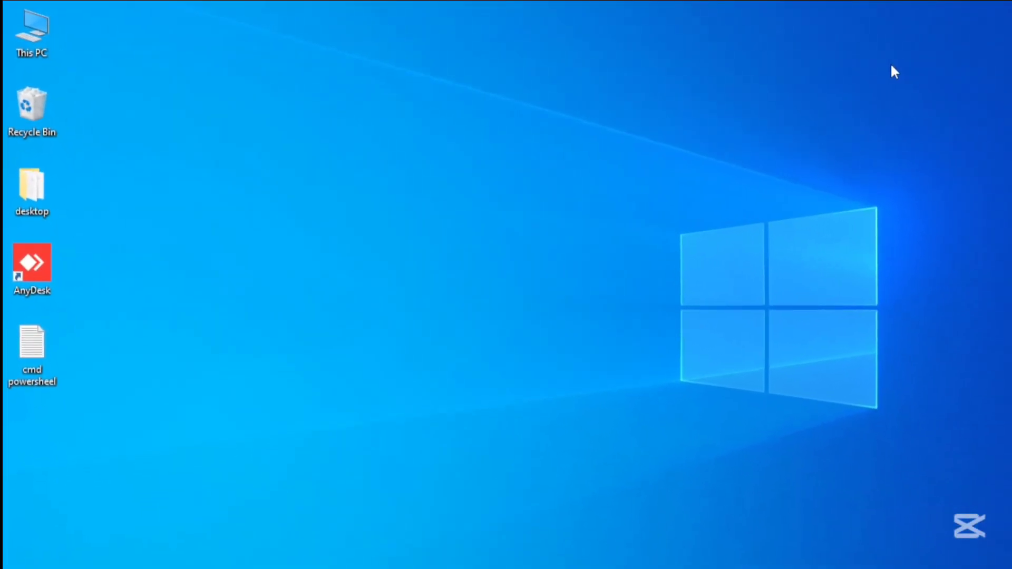
Step: Open Windows PowerShell (Admin) and bring the 'cmd powersheel' Notepad notes forward
key(super+x)
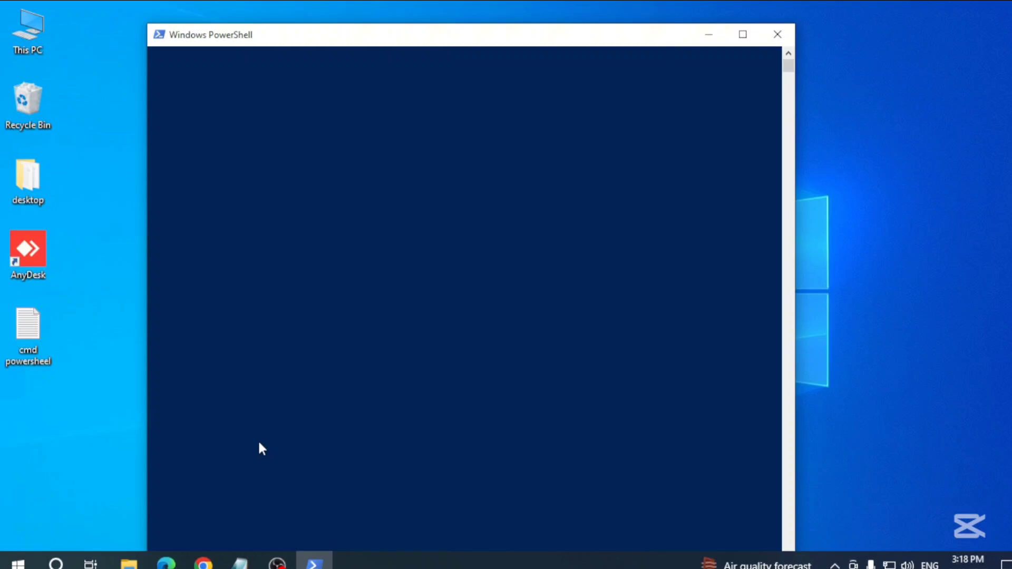
click(239, 563)
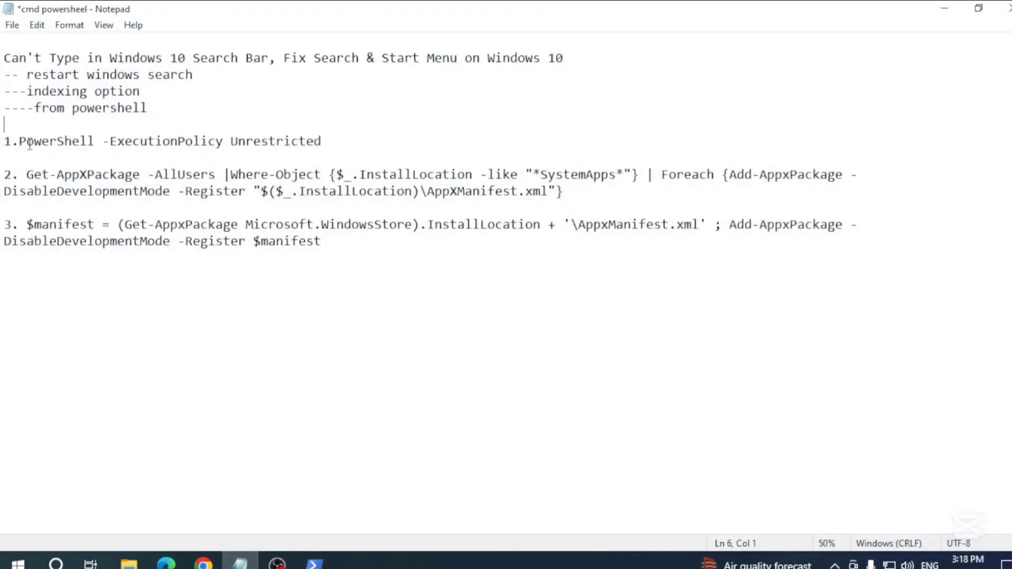
Step: Copy the unrestricted execution-policy command from the notes and run it in PowerShell
mouse_move(19, 143)
mouse_down()
mouse_move(318, 141)
mouse_move(20, 141)
mouse_up()
right_click(88, 145)
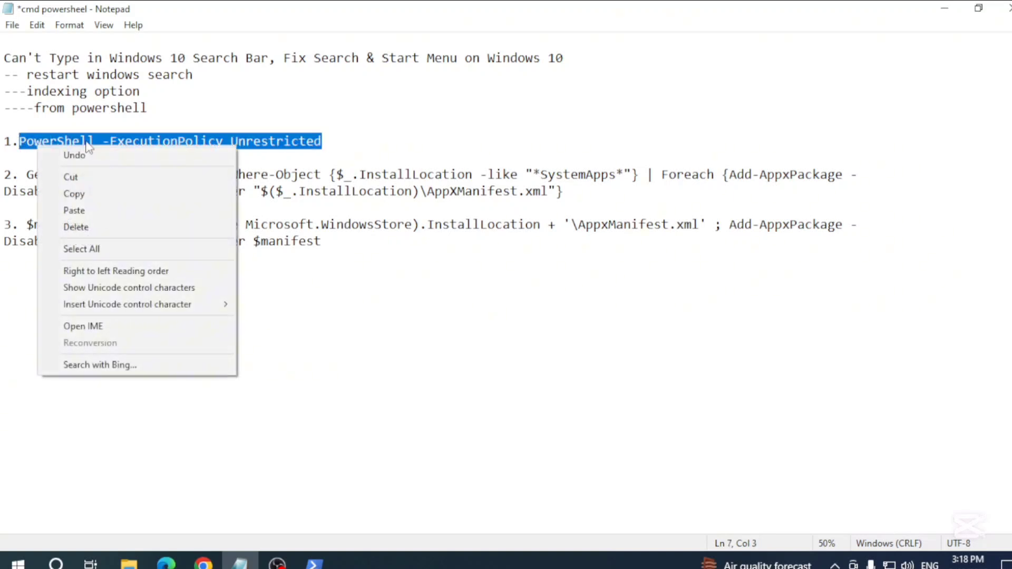
click(73, 193)
click(313, 563)
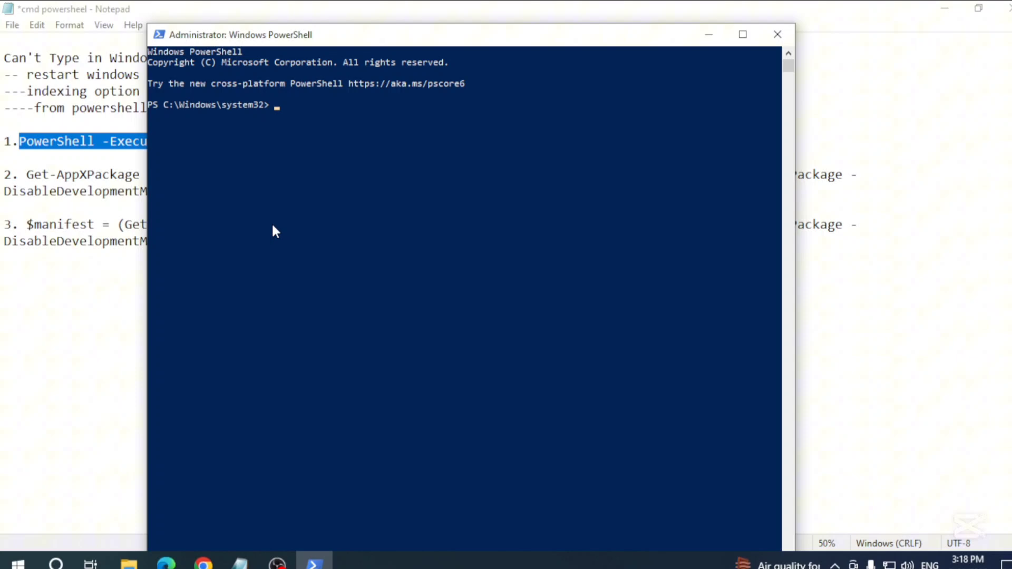
right_click(271, 223)
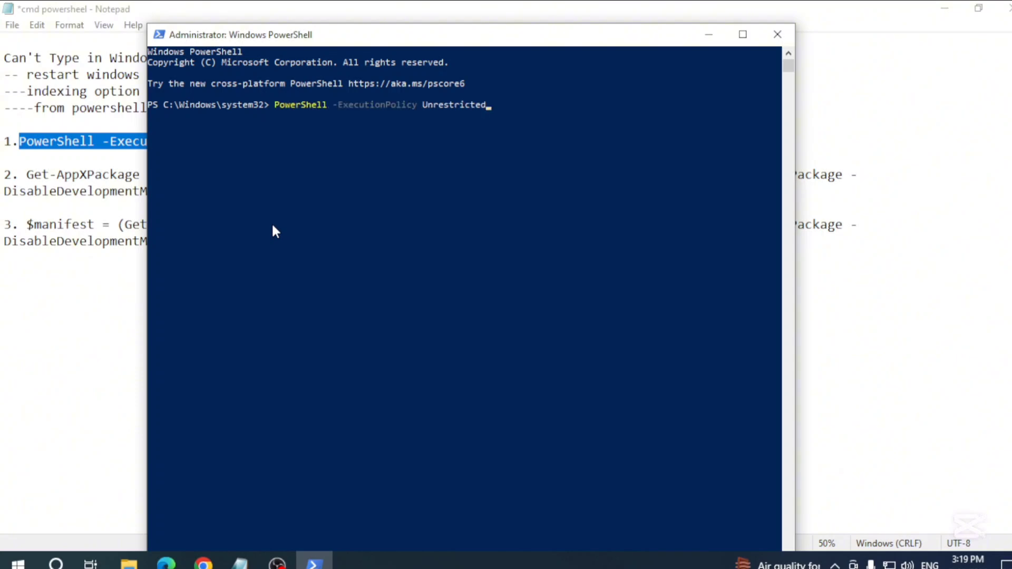
key(Return)
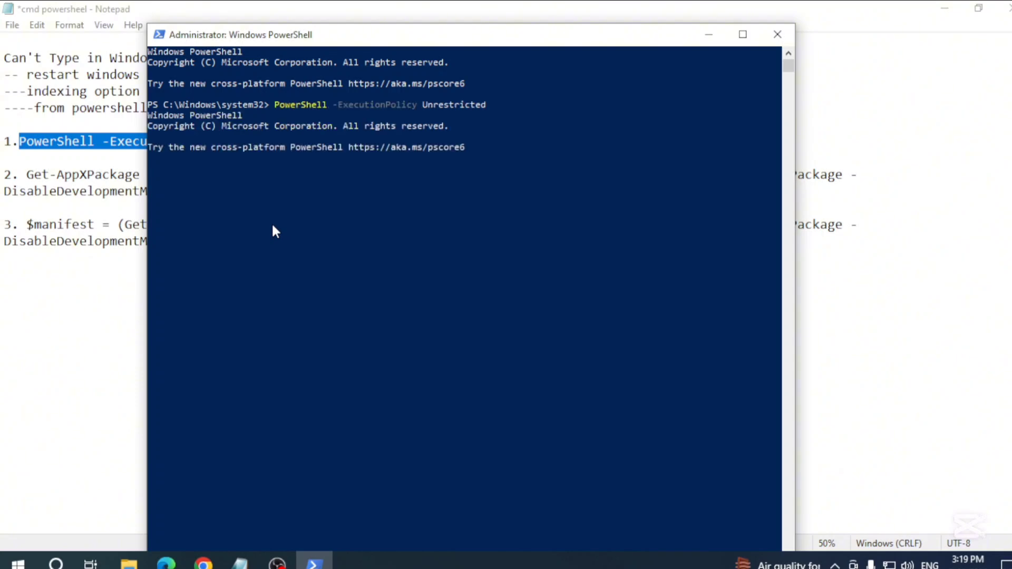
Step: Copy the line 2 Get-AppXPackage SystemApps re-registration command and run it in PowerShell
click(241, 563)
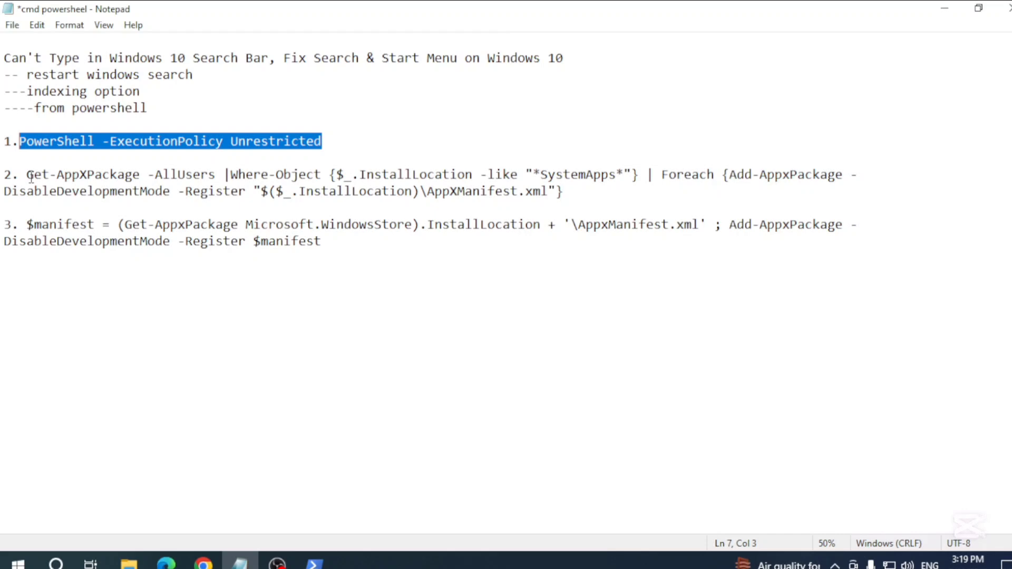
drag(27, 175, 582, 196)
right_click(457, 171)
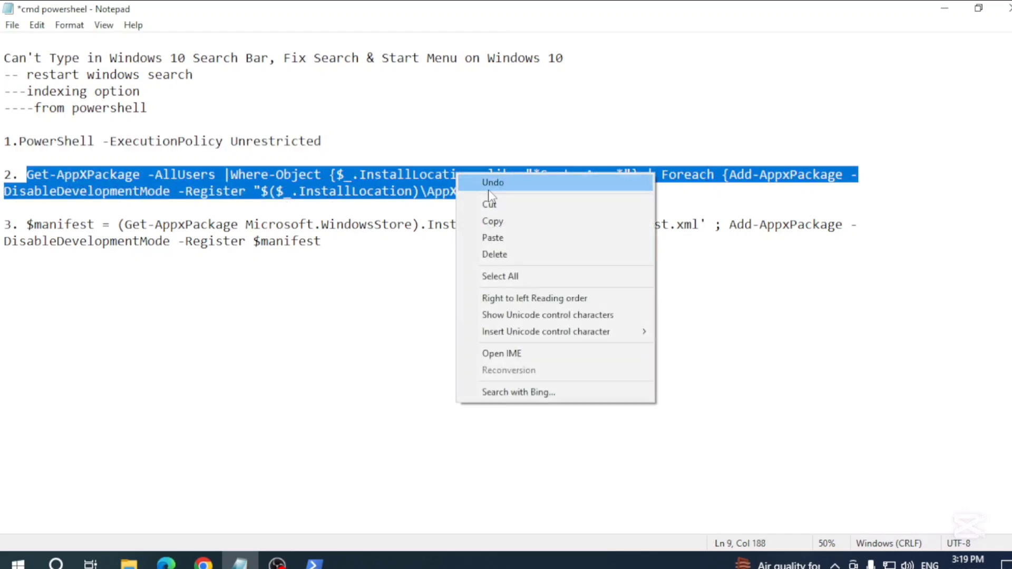
click(494, 222)
click(314, 563)
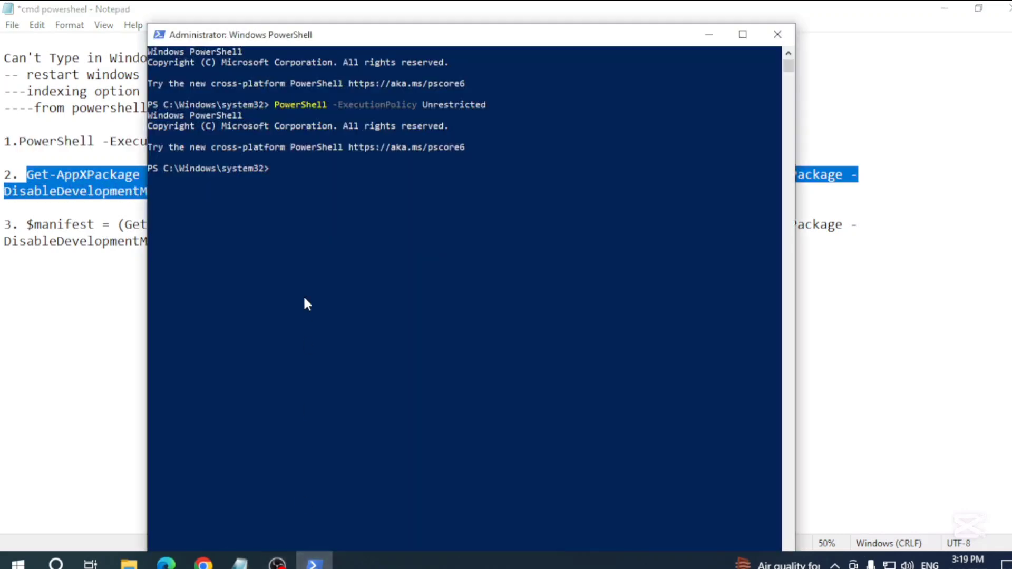
right_click(307, 304)
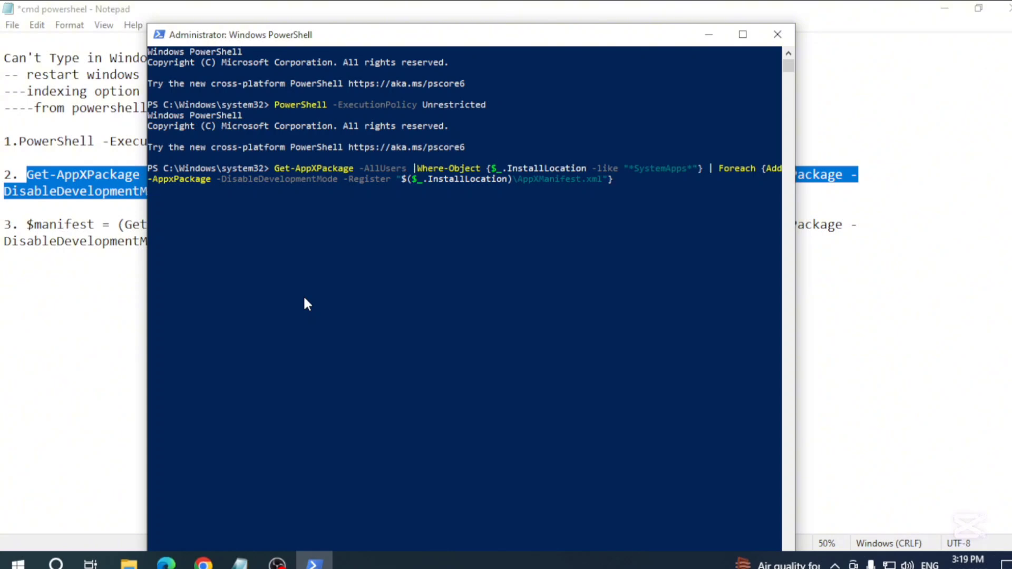
key(Return)
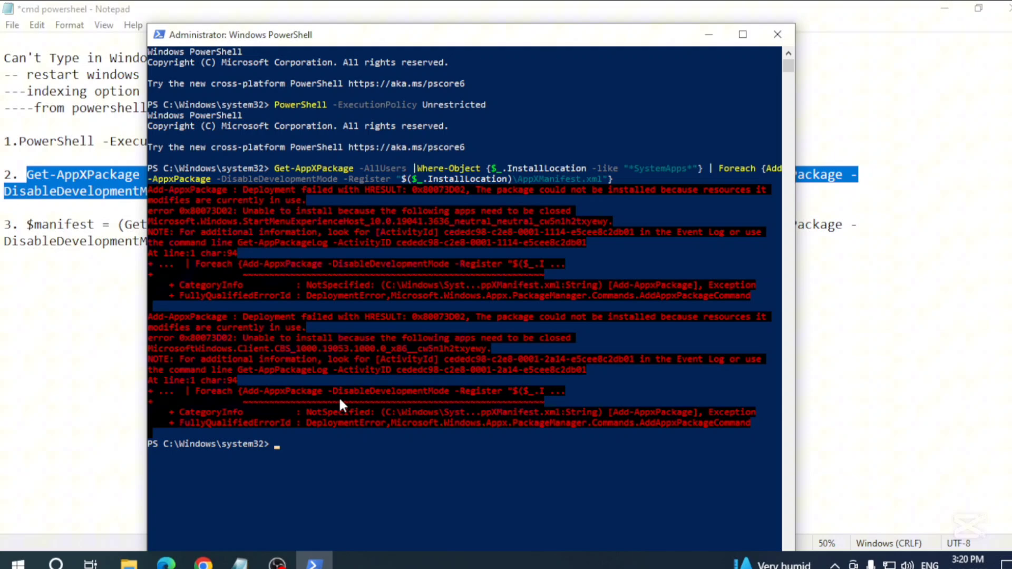
Step: Copy the line 3 WindowsStore $manifest re-registration command and run it in PowerShell
click(103, 241)
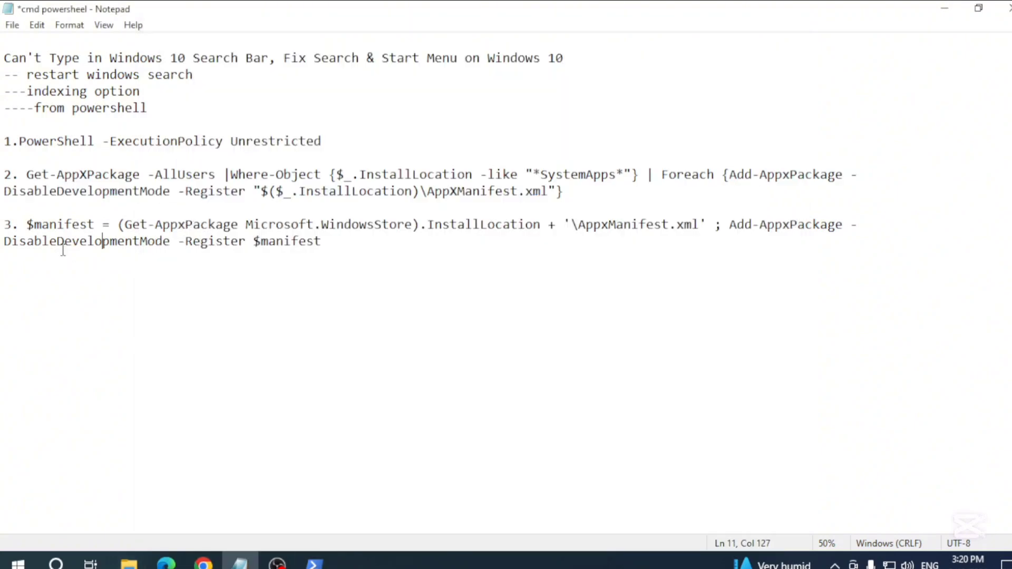
drag(27, 224, 320, 240)
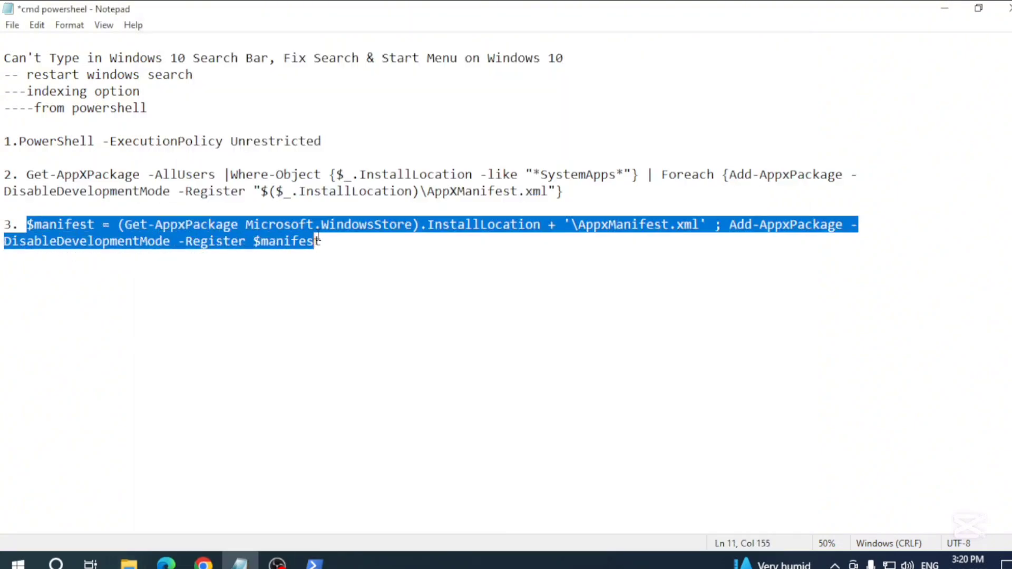
right_click(291, 230)
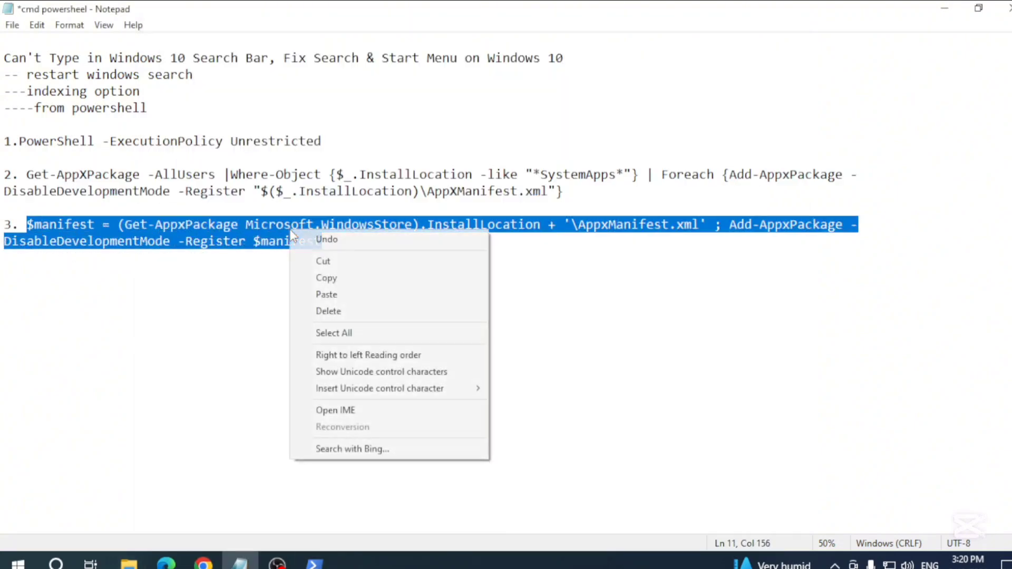
click(326, 278)
click(314, 563)
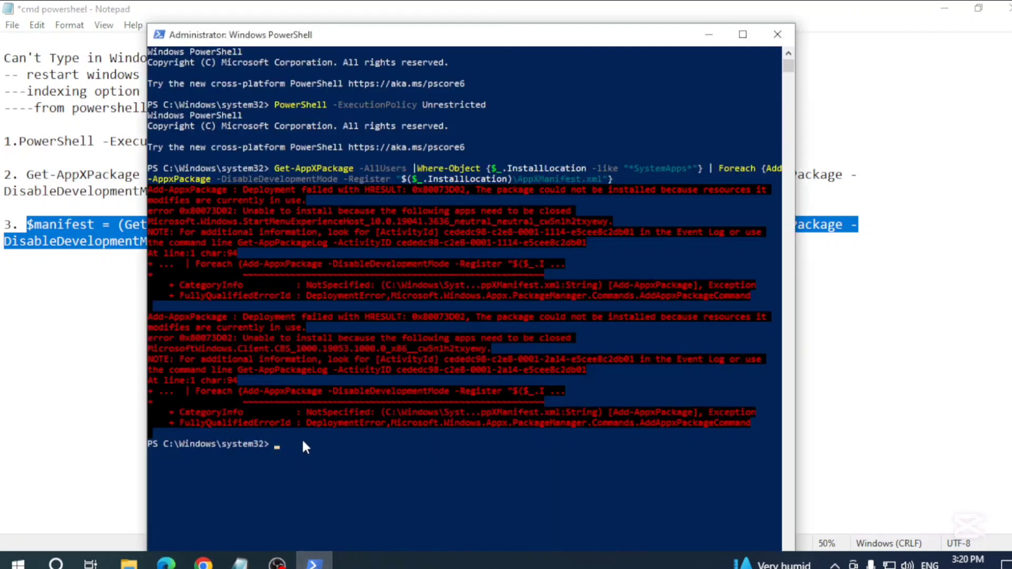
right_click(304, 446)
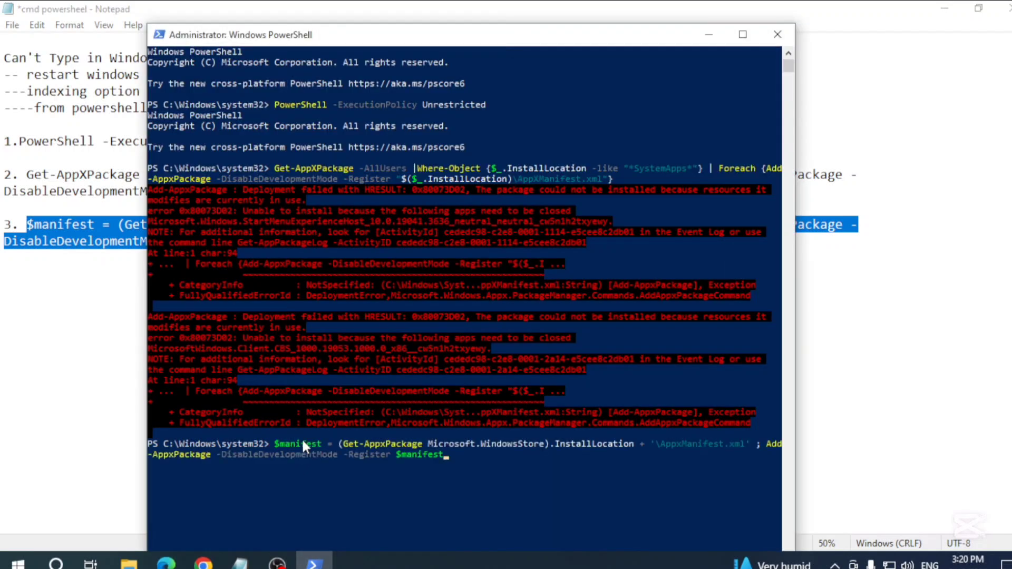
key(Return)
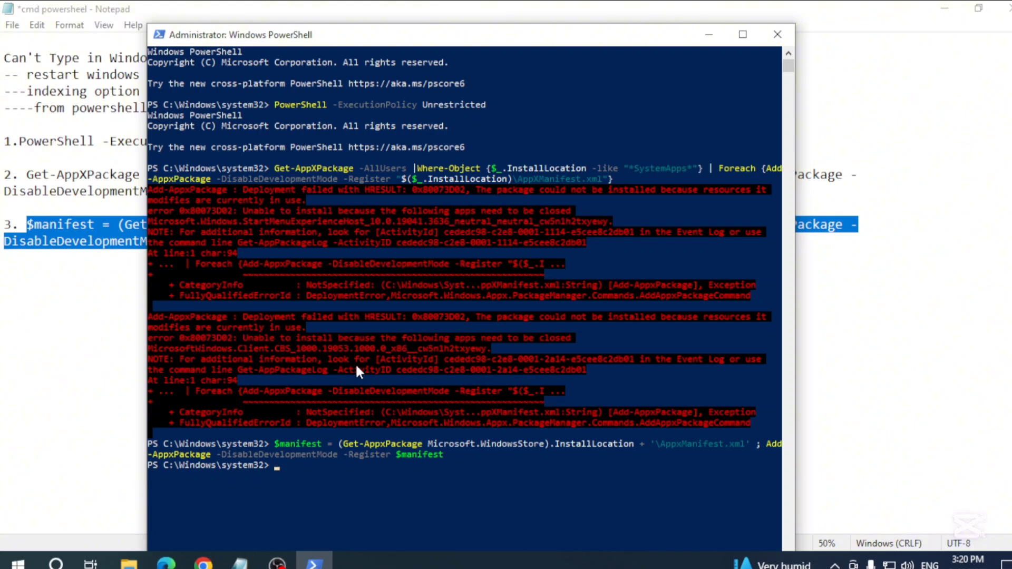
text(ex)
text(it)
Step: Exit the PowerShell session, close PowerShell, and close the Notepad notes
key(Return)
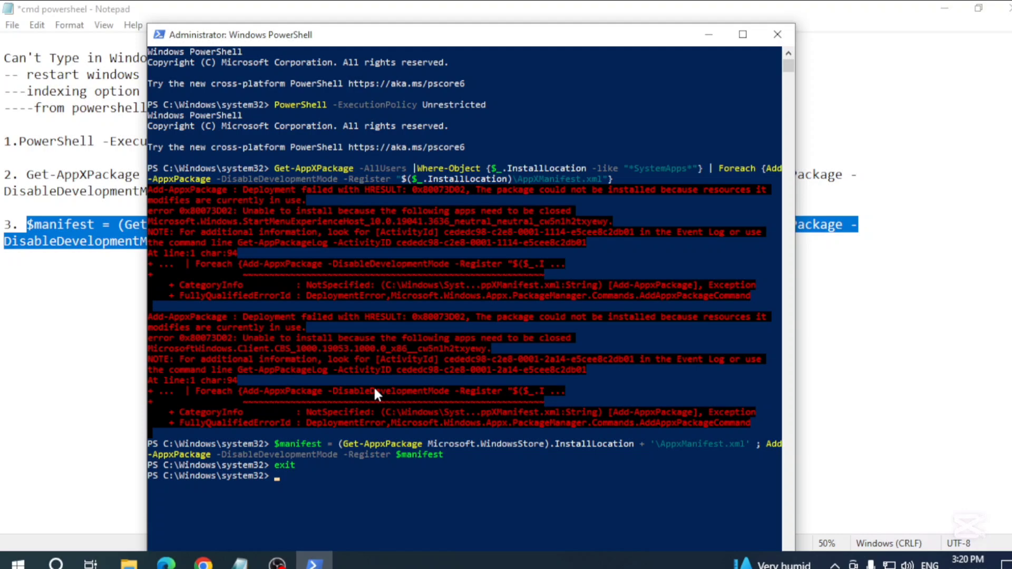
click(777, 34)
click(451, 279)
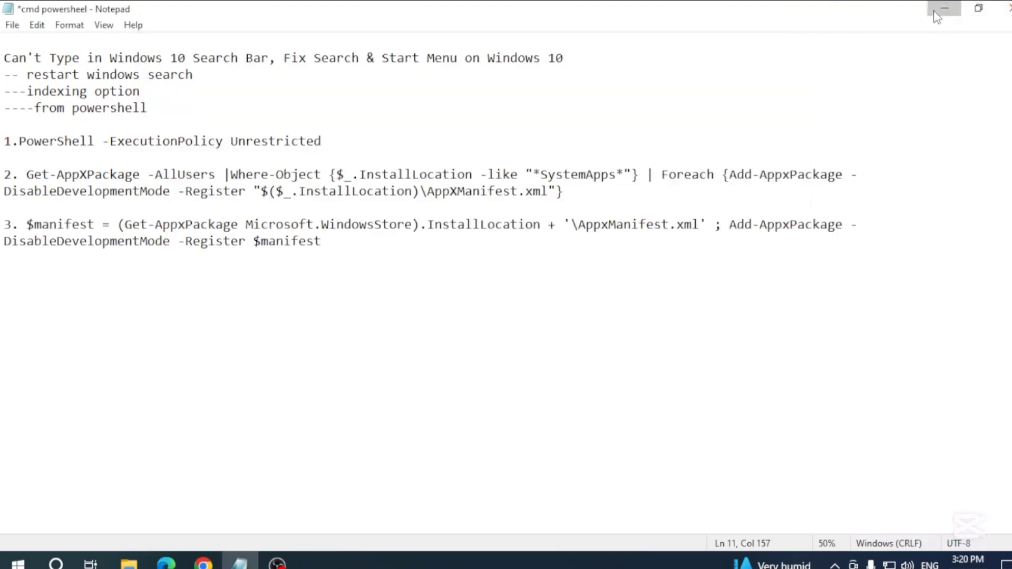
key(alt+F4)
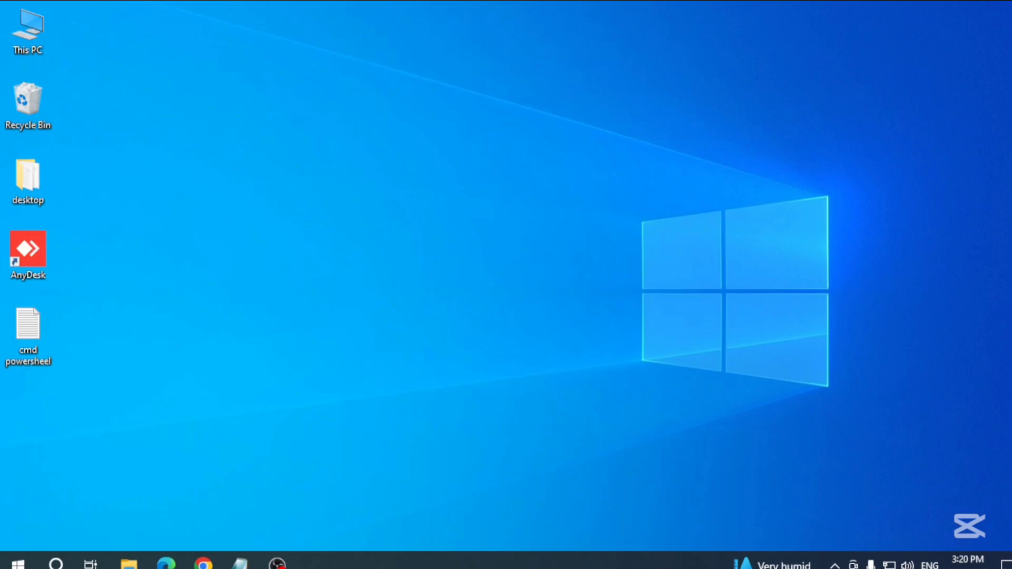
key(alt+F4)
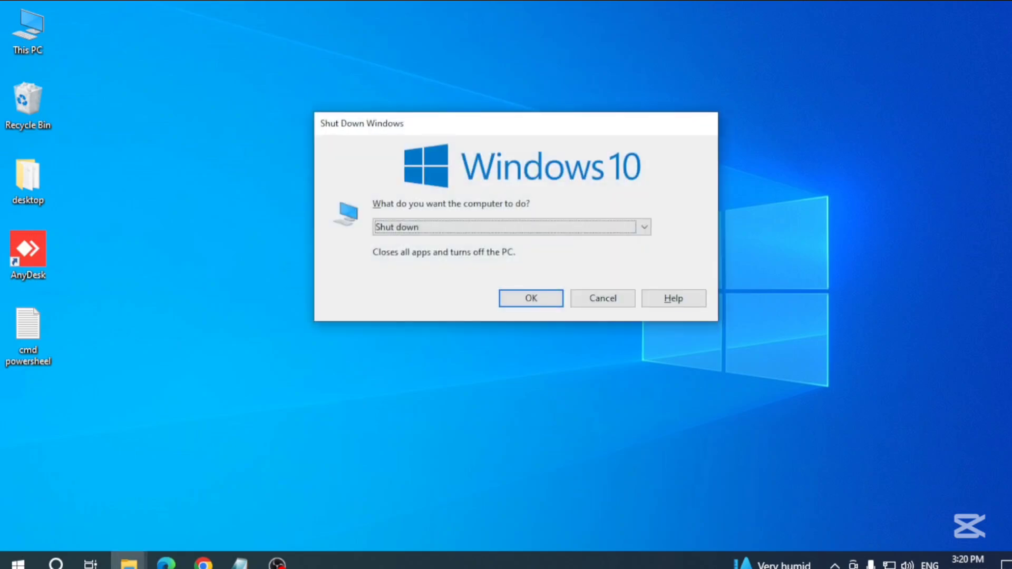
key(Down)
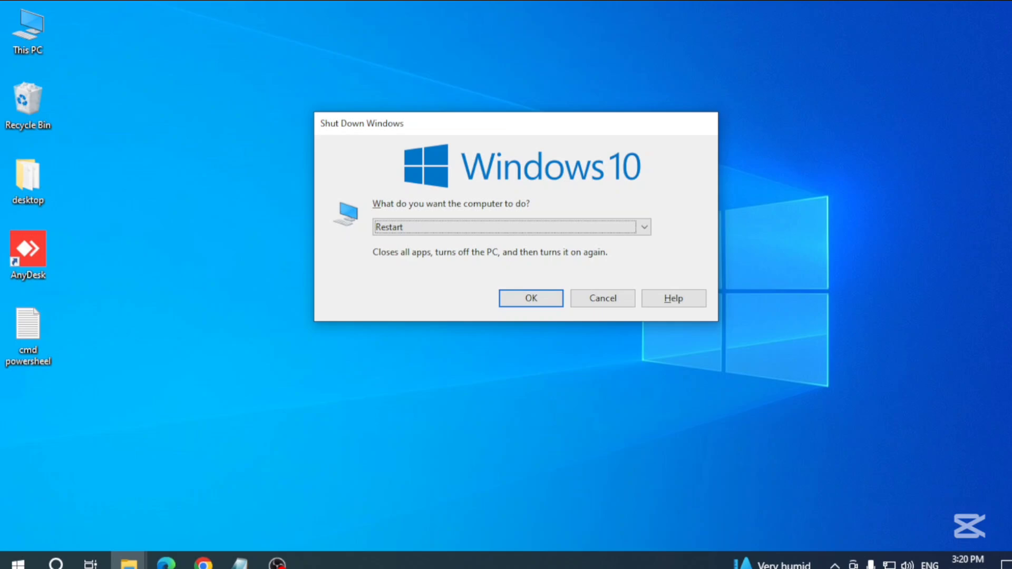
click(602, 298)
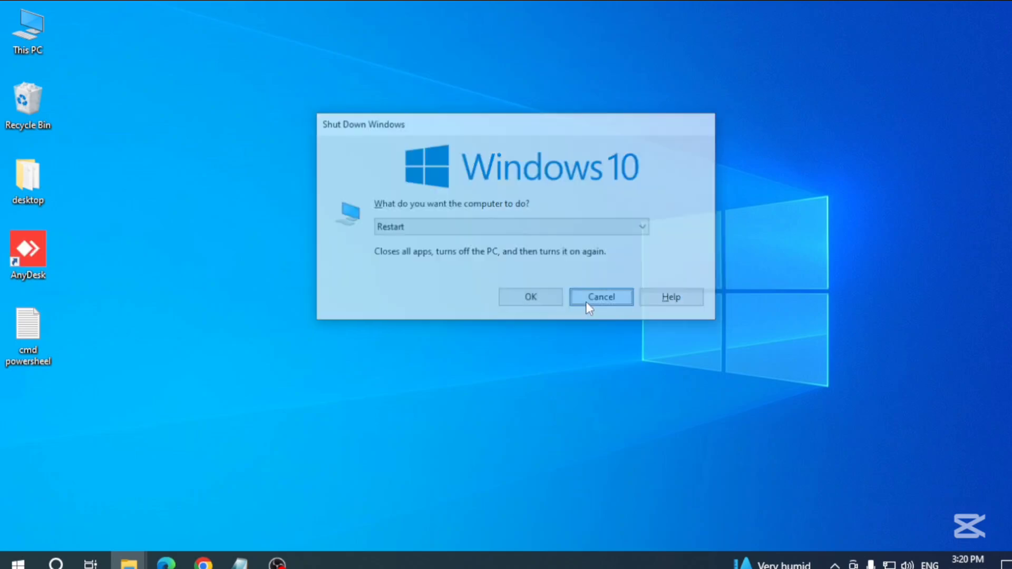